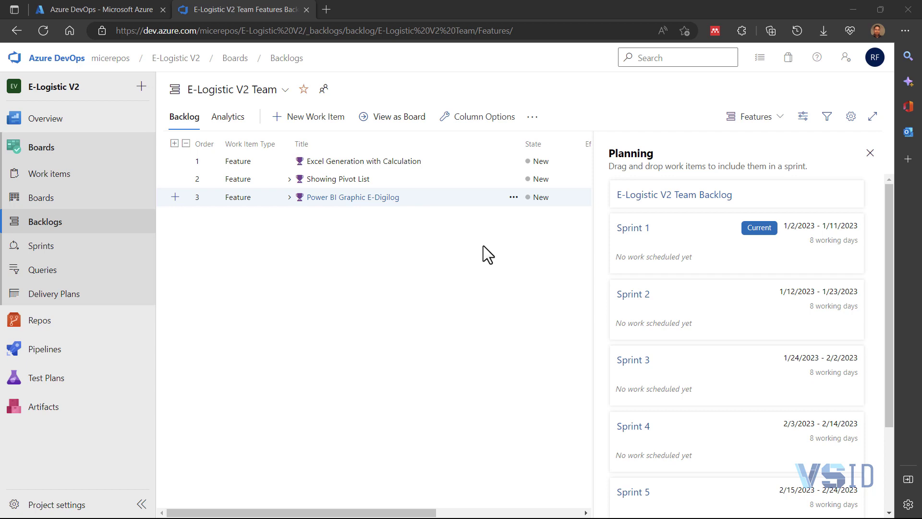
- Expand the Showing Pivot List feature in the backlog to list its product backlog items
{"action": "left_click", "coordinate": [289, 180]}
{"action": "left_click", "coordinate": [289, 179]}
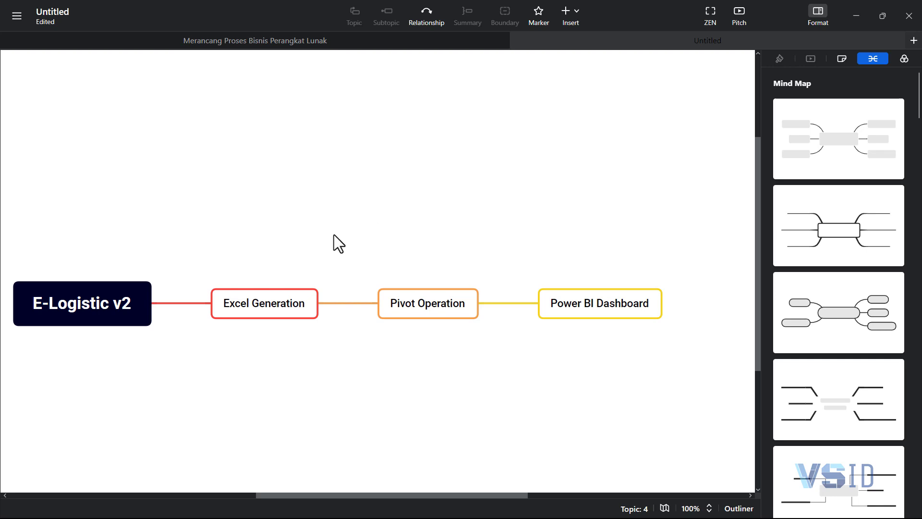
{"action": "left_click", "coordinate": [273, 298]}
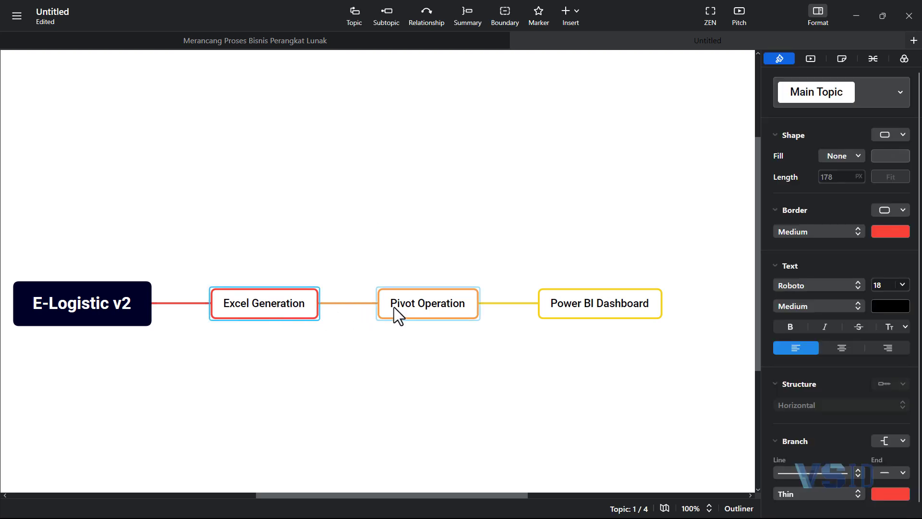
{"action": "left_click", "coordinate": [466, 305]}
{"action": "left_click", "coordinate": [585, 305]}
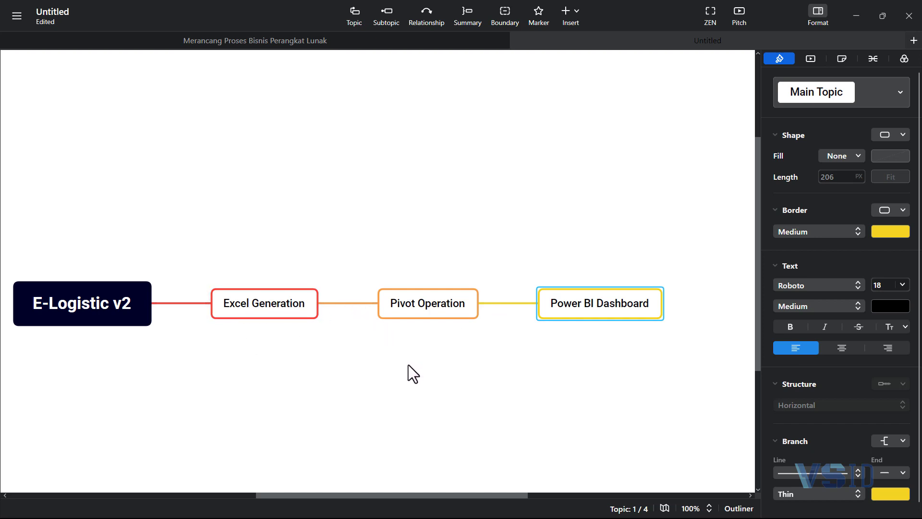
{"action": "left_click", "coordinate": [431, 311]}
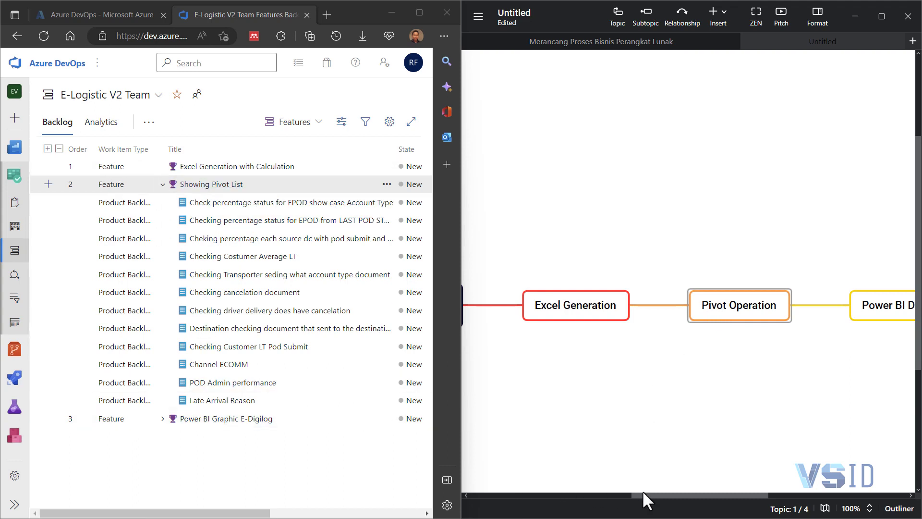
- Add a subtopic named "Checking EPOD" under the Pivot Operation topic in the mind map
{"action": "left_click_drag", "start_coordinate": [652, 494], "coordinate": [671, 495]}
{"action": "left_click", "coordinate": [692, 225]}
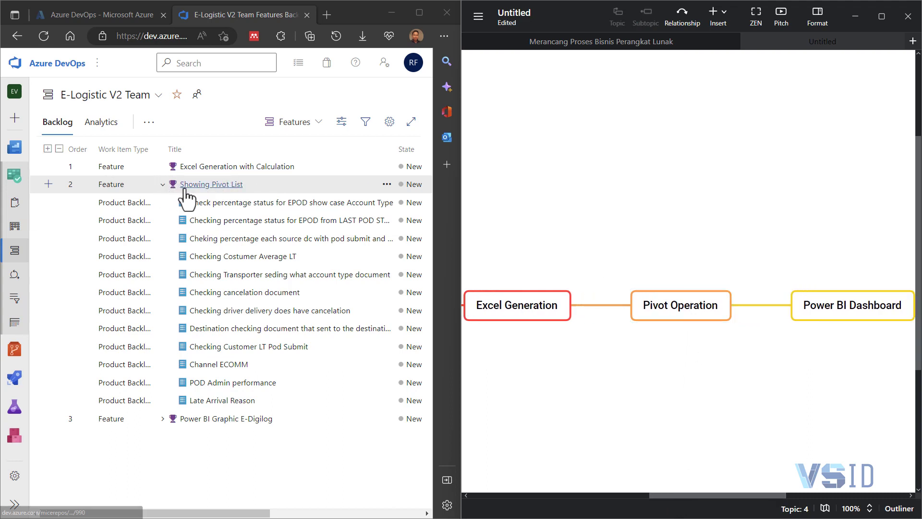
{"action": "left_click", "coordinate": [650, 302]}
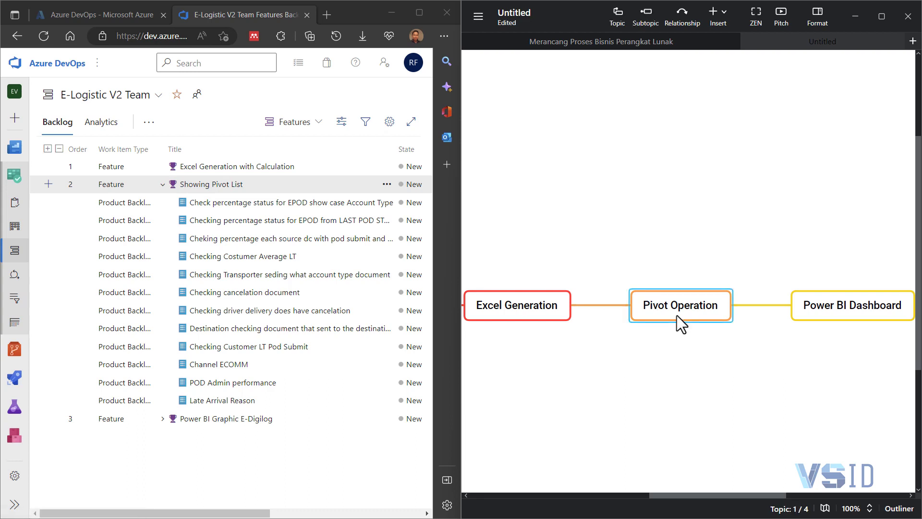
{"action": "key", "text": "Tab"}
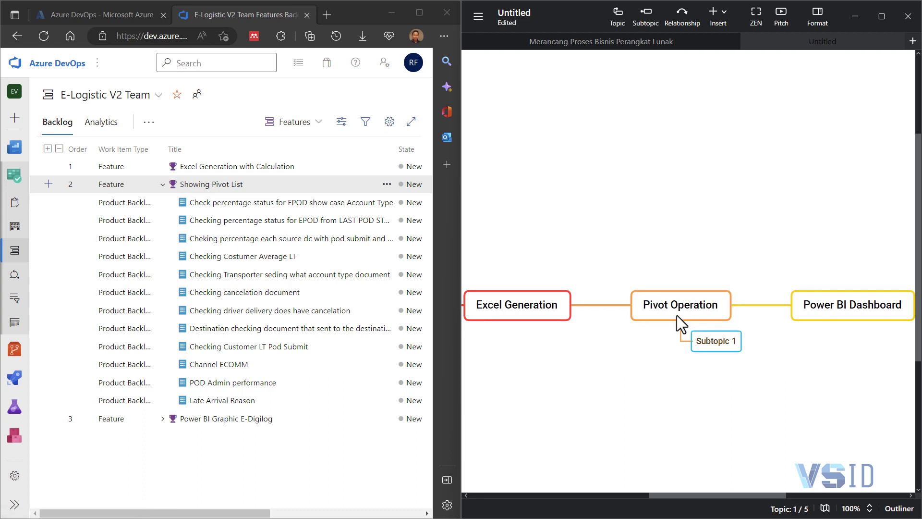
{"action": "key", "text": "Tab"}
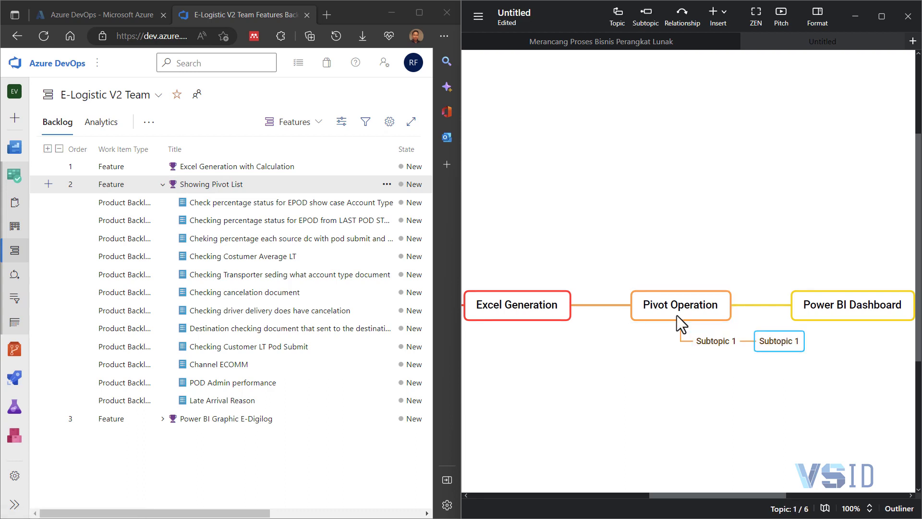
{"action": "key", "text": "Delete"}
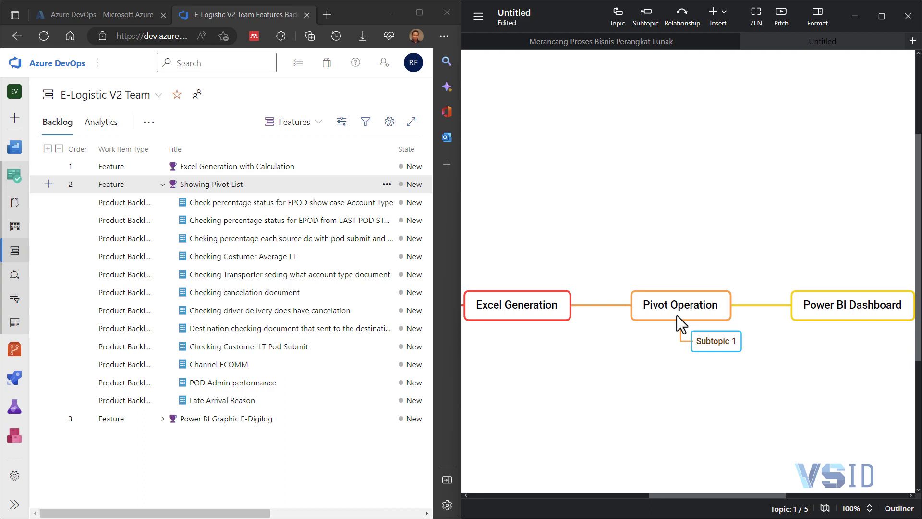
{"action": "type", "text": "Chec"}
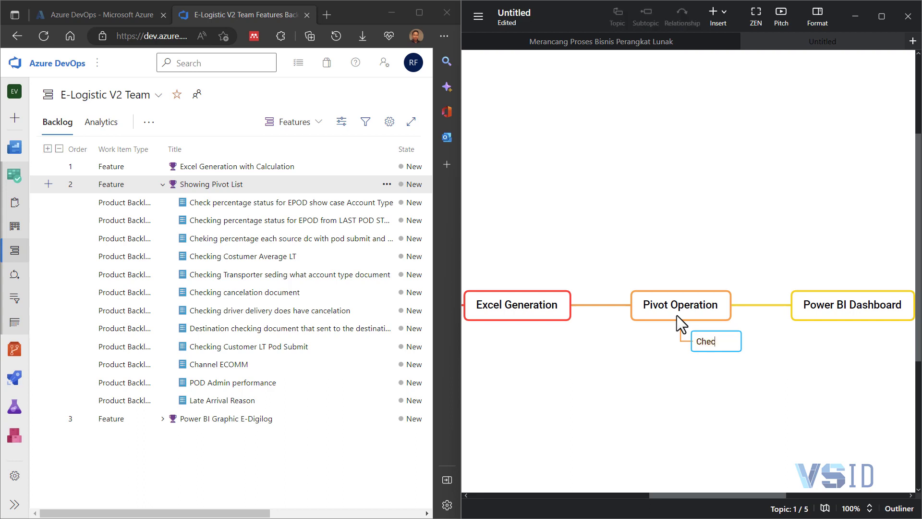
{"action": "type", "text": "king EPOD"}
{"action": "key", "text": "Return"}
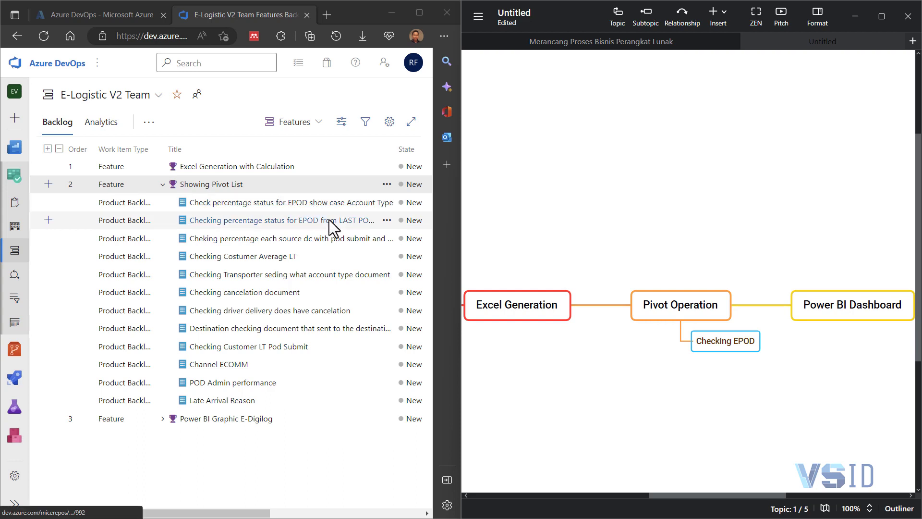
- Add a subtopic "Percentage status for EPOD account type" under Checking EPOD
{"action": "left_click", "coordinate": [665, 309]}
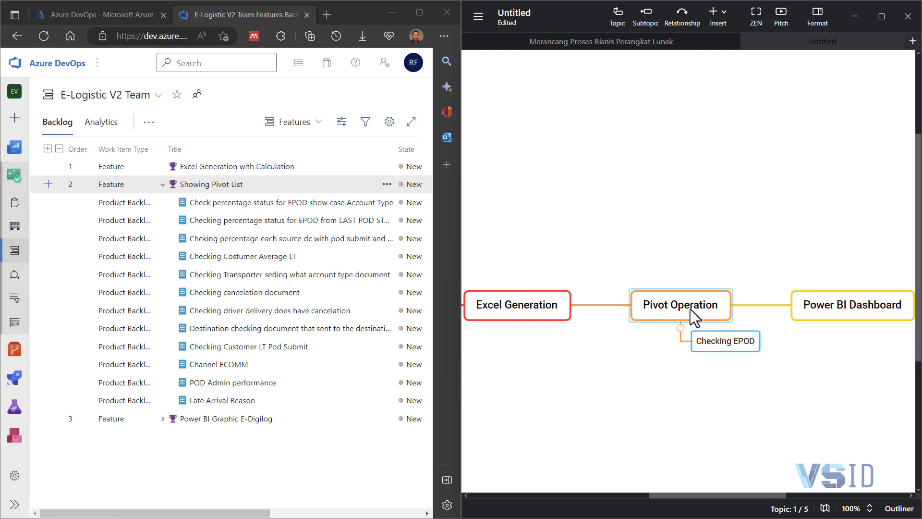
{"action": "left_click", "coordinate": [731, 365]}
{"action": "left_click", "coordinate": [728, 346]}
{"action": "key", "text": "Tab"}
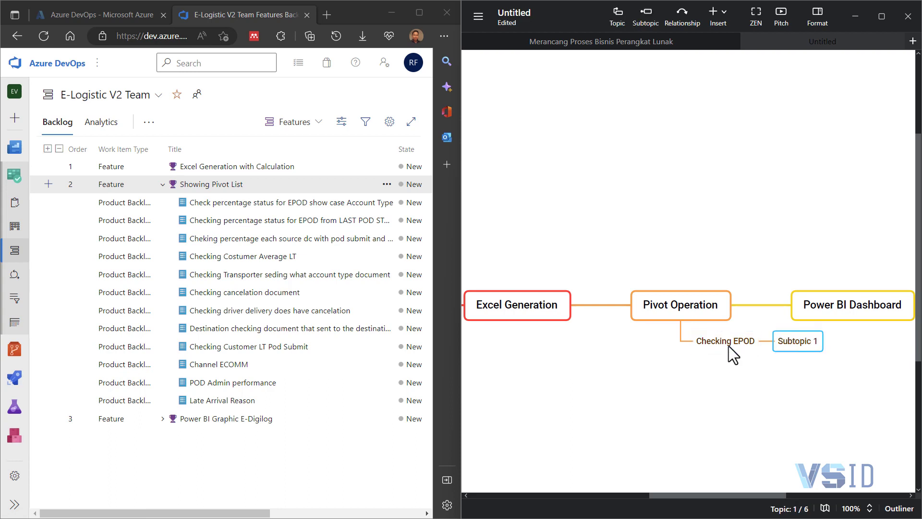
{"action": "type", "text": "Oercen"}
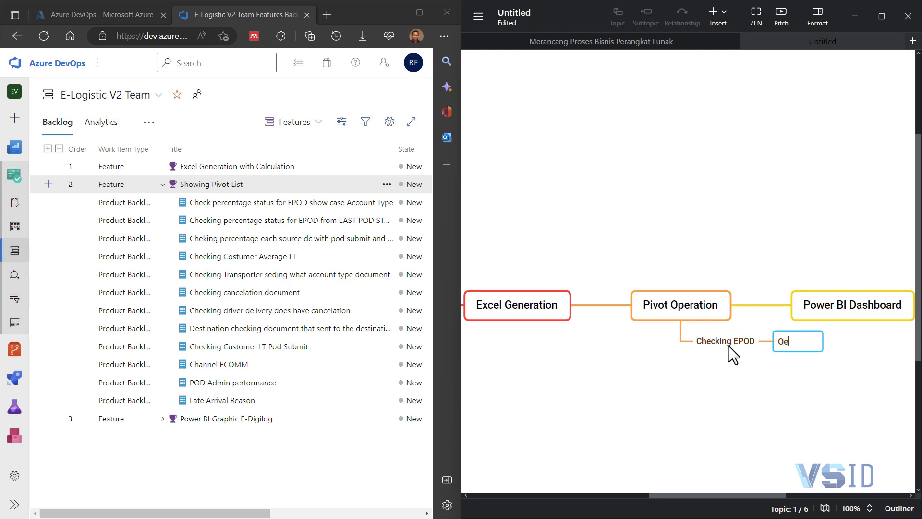
{"action": "key", "text": "BackSpace"}
{"action": "key", "text": "BackSpace"}
{"action": "key", "text": "BackSpace"}
{"action": "key", "text": "BackSpace"}
{"action": "key", "text": "BackSpace"}
{"action": "key", "text": "BackSpace"}
{"action": "type", "text": "Percentage status for EPOD"}
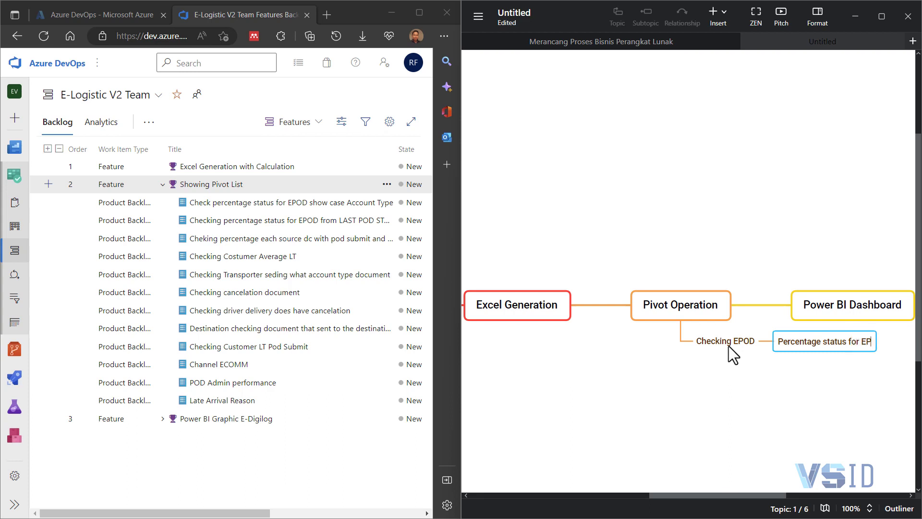
{"action": "type", "text": "account type"}
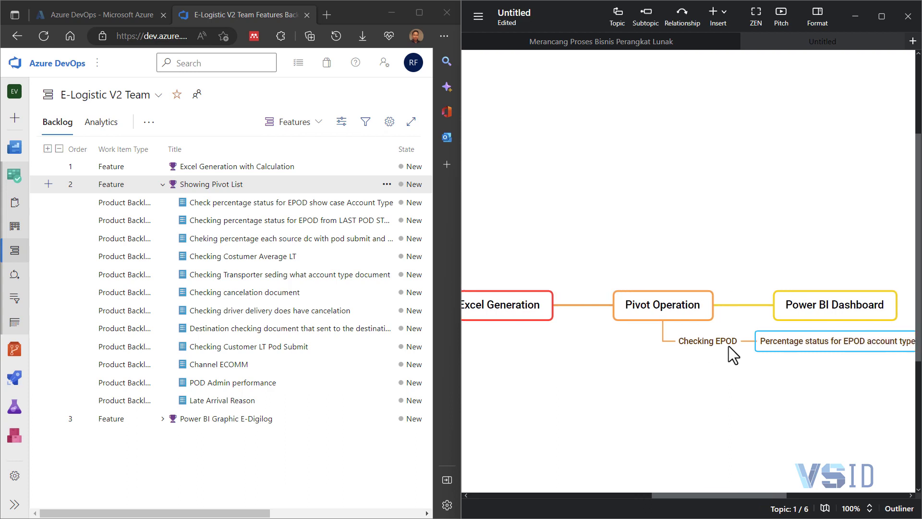
- Add a second subtopic "Percentage status for EPOD from Last POD" under Checking EPOD
{"action": "left_click", "coordinate": [728, 346]}
{"action": "key", "text": "Tab"}
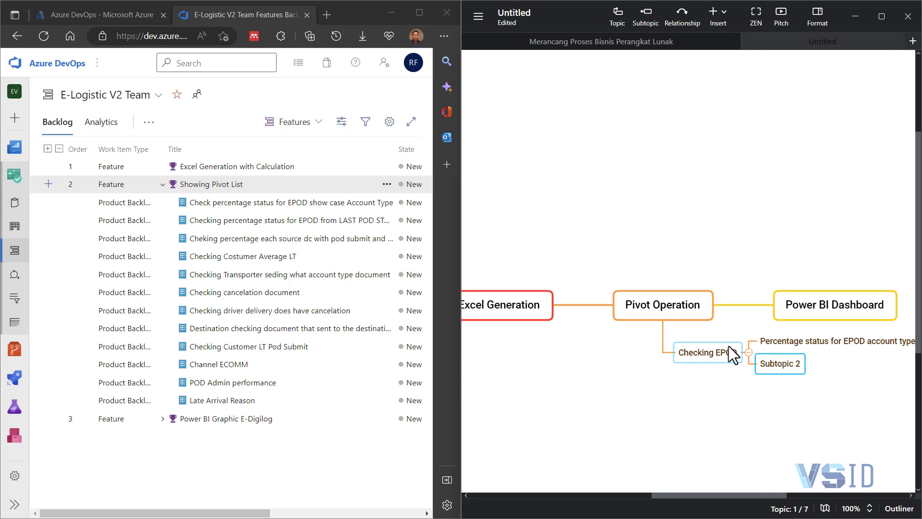
{"action": "type", "text": "Checking"}
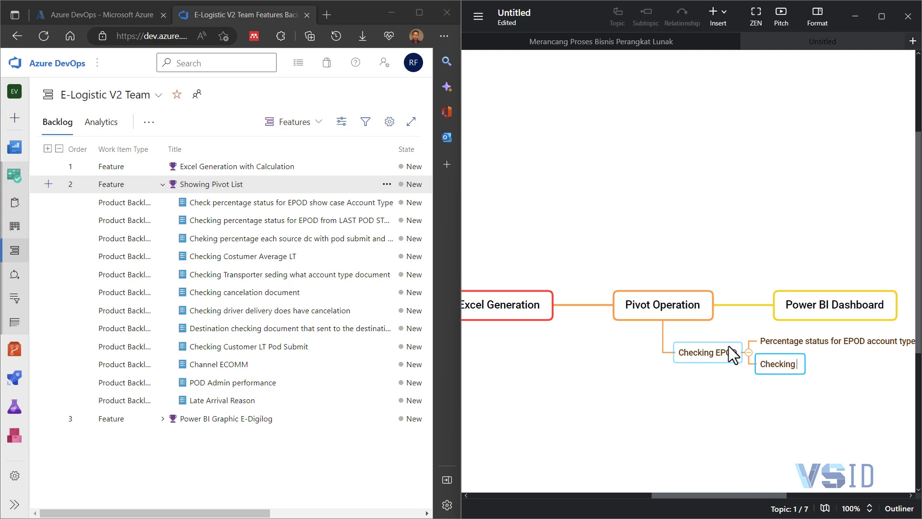
{"action": "type", "text": " perce"}
{"action": "key", "text": "BackSpace"}
{"action": "key", "text": "BackSpace"}
{"action": "key", "text": "BackSpace"}
{"action": "key", "text": "BackSpace"}
{"action": "key", "text": "BackSpace"}
{"action": "key", "text": "BackSpace"}
{"action": "key", "text": "BackSpace"}
{"action": "key", "text": "BackSpace"}
{"action": "key", "text": "BackSpace"}
{"action": "key", "text": "BackSpace"}
{"action": "key", "text": "BackSpace"}
{"action": "key", "text": "BackSpace"}
{"action": "key", "text": "BackSpace"}
{"action": "key", "text": "BackSpace"}
{"action": "type", "text": "Percentatge stat"}
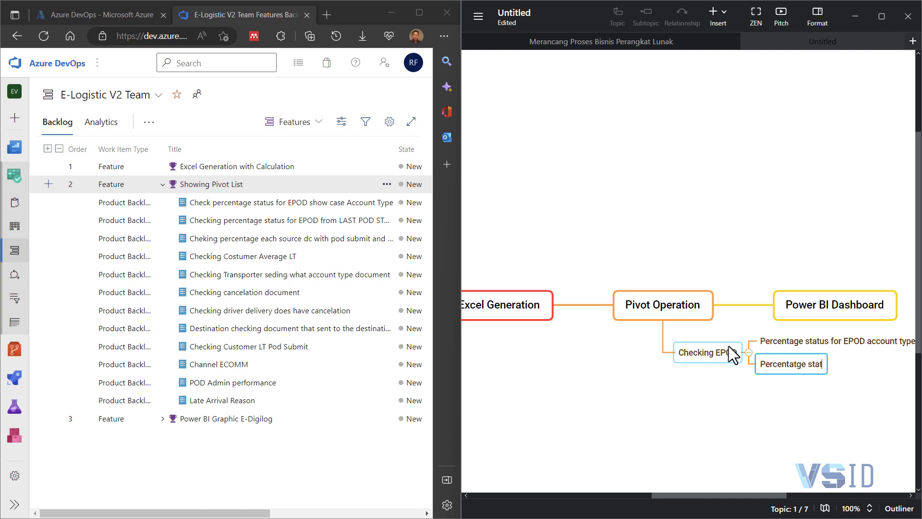
{"action": "type", "text": "us for EPOD"}
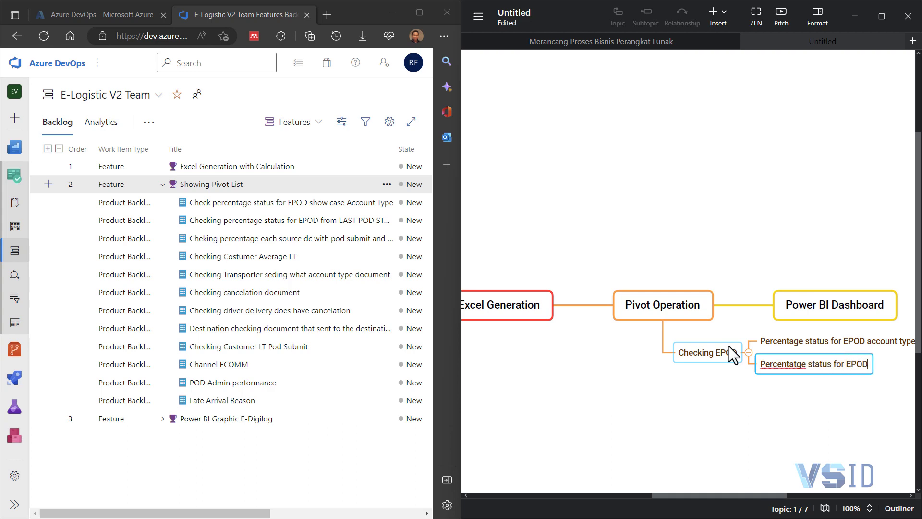
{"action": "type", "text": " from Last POD"}
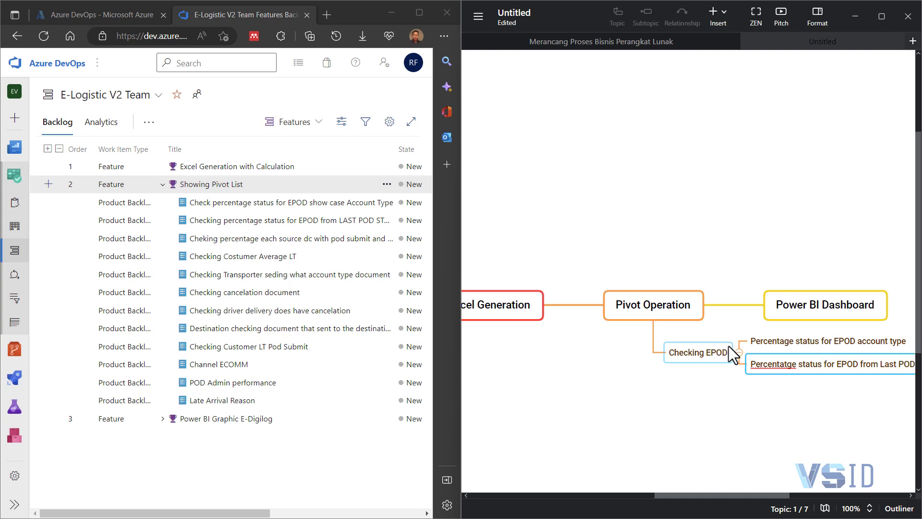
{"action": "key", "text": "BackSpace"}
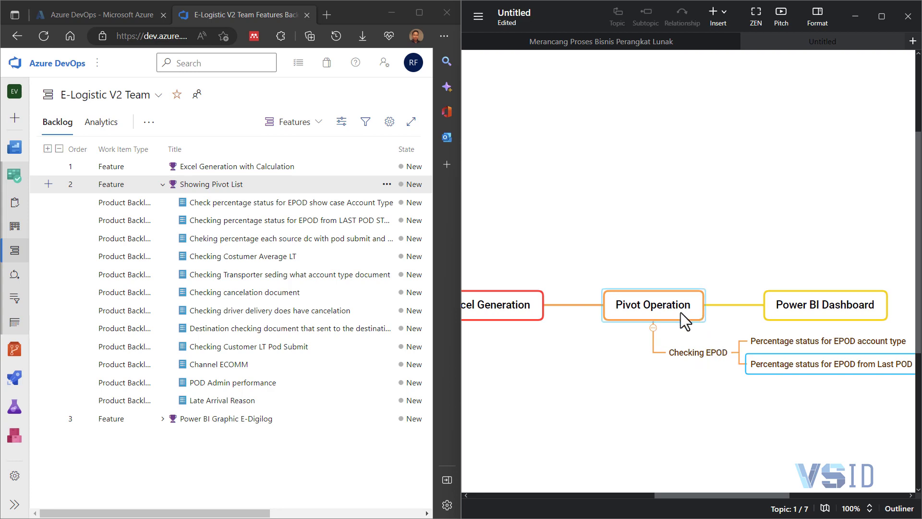
- Insert the red priority 1 marker on the Checking EPOD topic and close the marker palette
{"action": "left_click", "coordinate": [687, 350]}
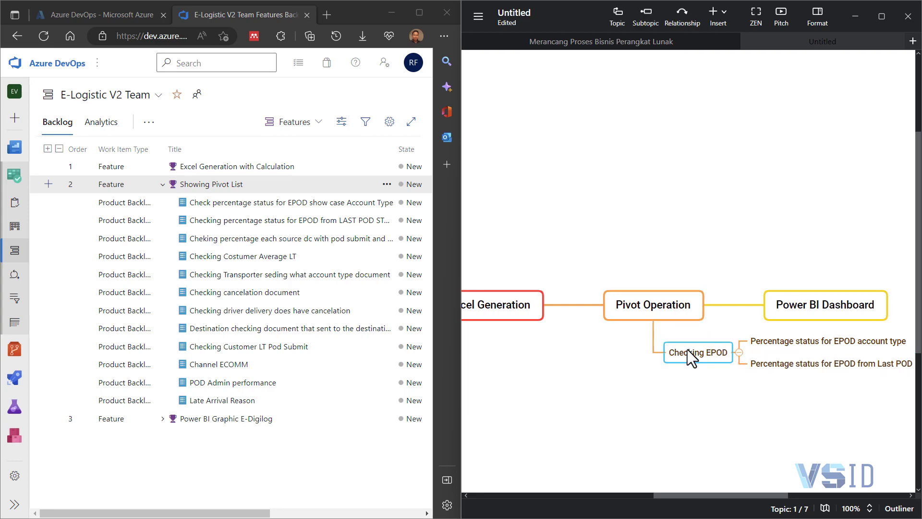
{"action": "right_click", "coordinate": [688, 350]}
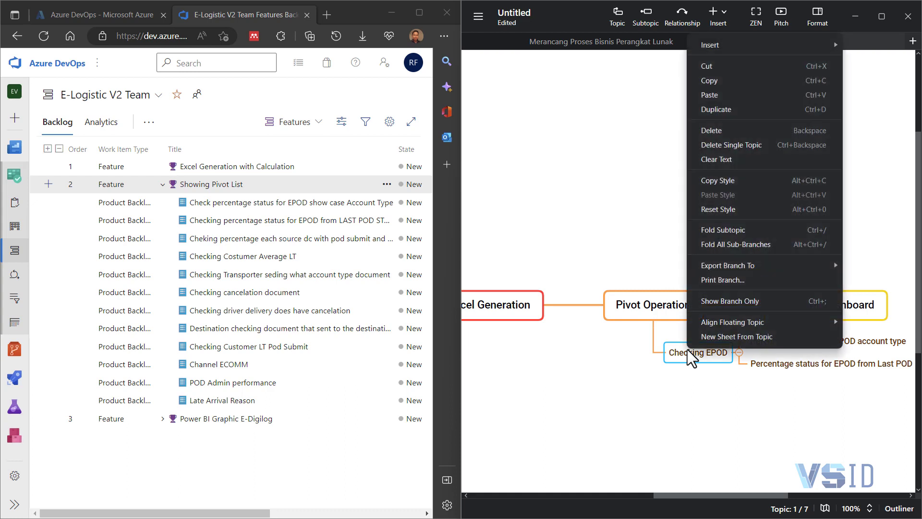
{"action": "left_click", "coordinate": [686, 337]}
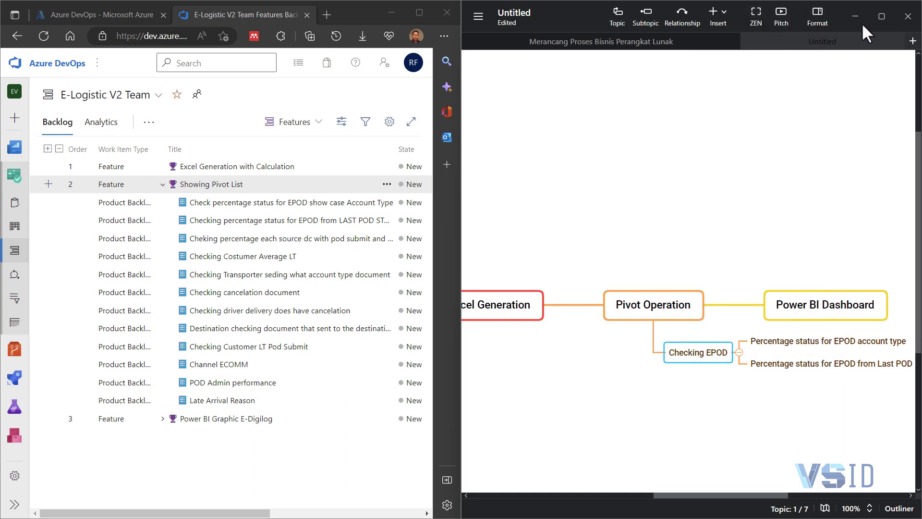
{"action": "left_click", "coordinate": [714, 12]}
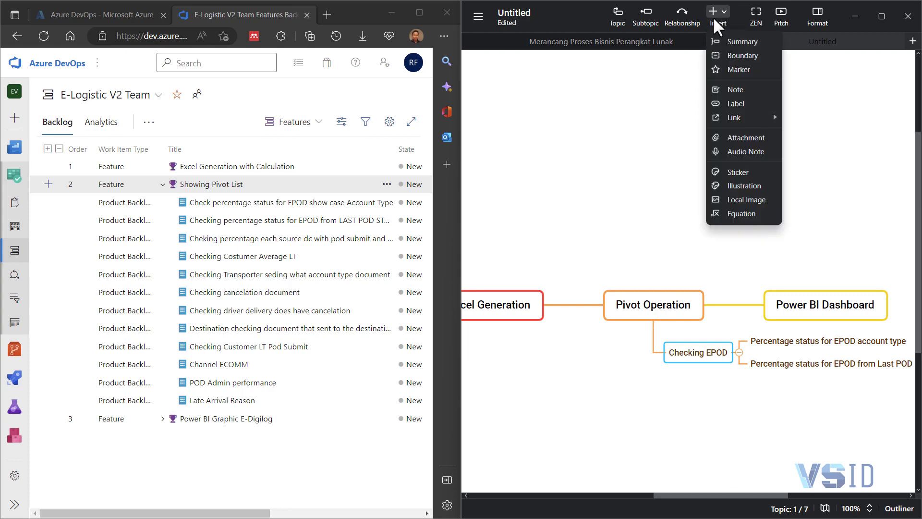
{"action": "left_click", "coordinate": [725, 70]}
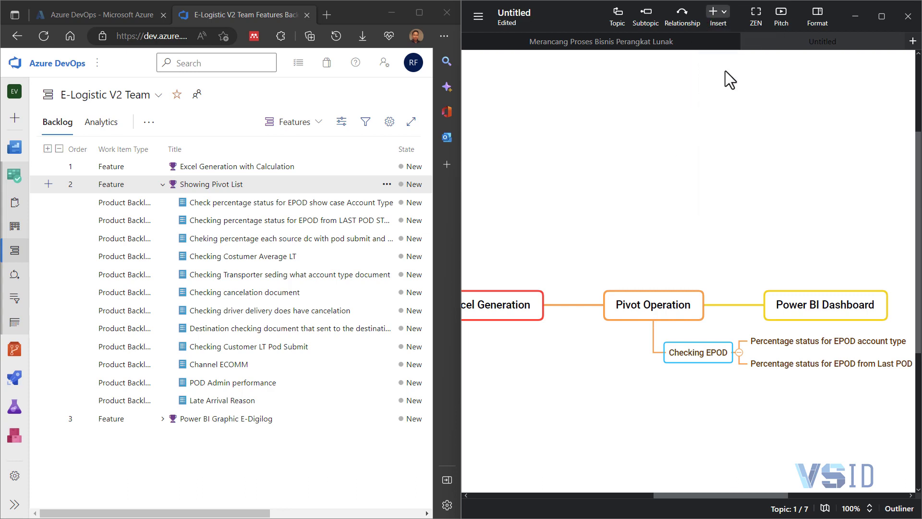
{"action": "left_click", "coordinate": [766, 172]}
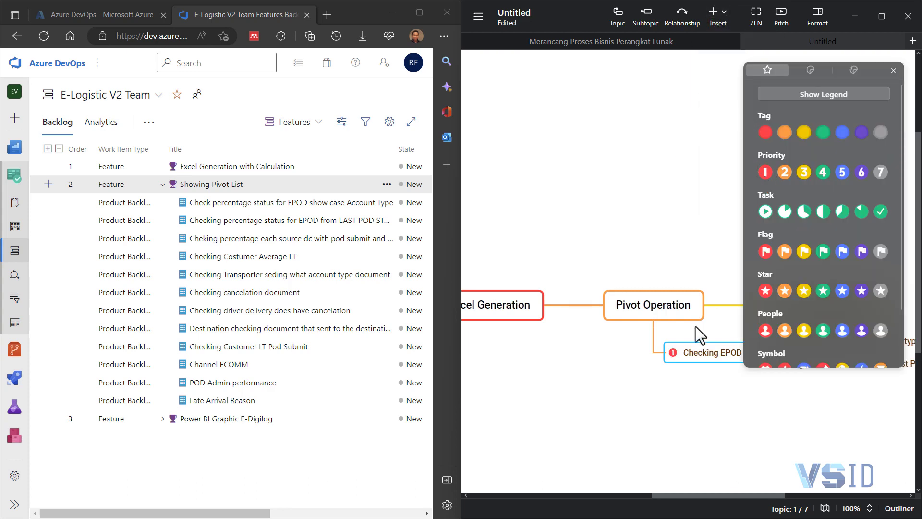
{"action": "left_click", "coordinate": [680, 420]}
{"action": "left_click", "coordinate": [892, 69]}
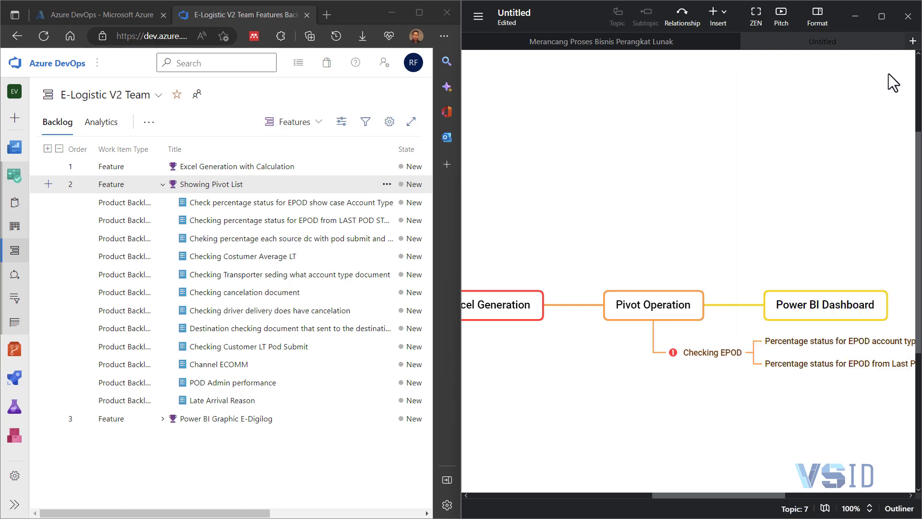
- Add a third subtopic "Percentage each source with POD Submit" under the Checking EPOD topic
{"action": "left_click", "coordinate": [695, 315]}
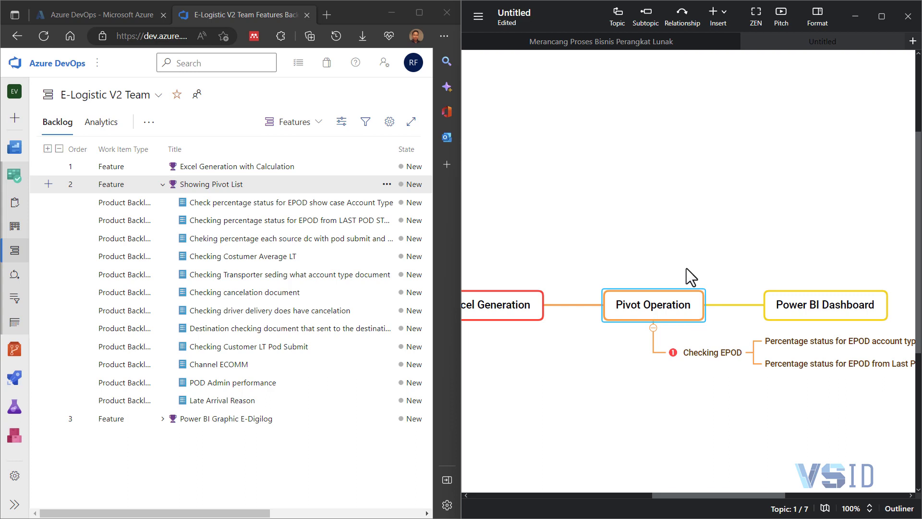
{"action": "left_click", "coordinate": [690, 356]}
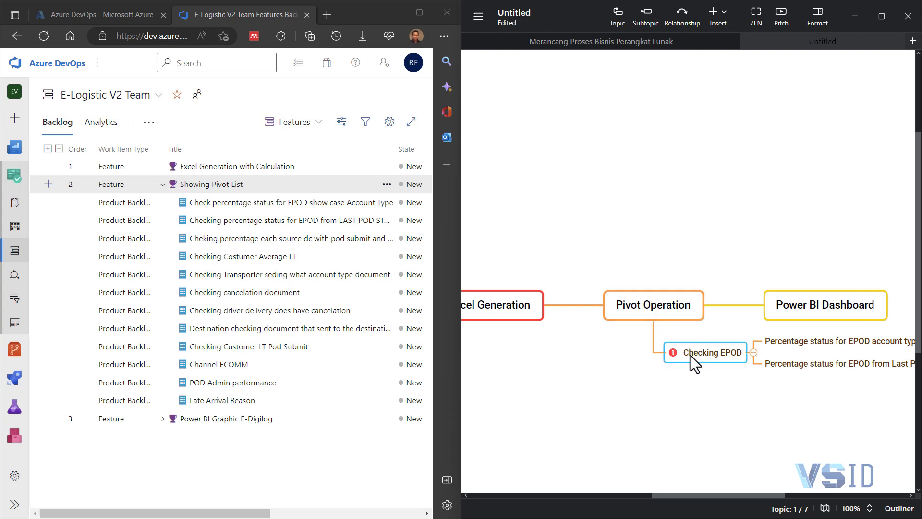
{"action": "key", "text": "Tab"}
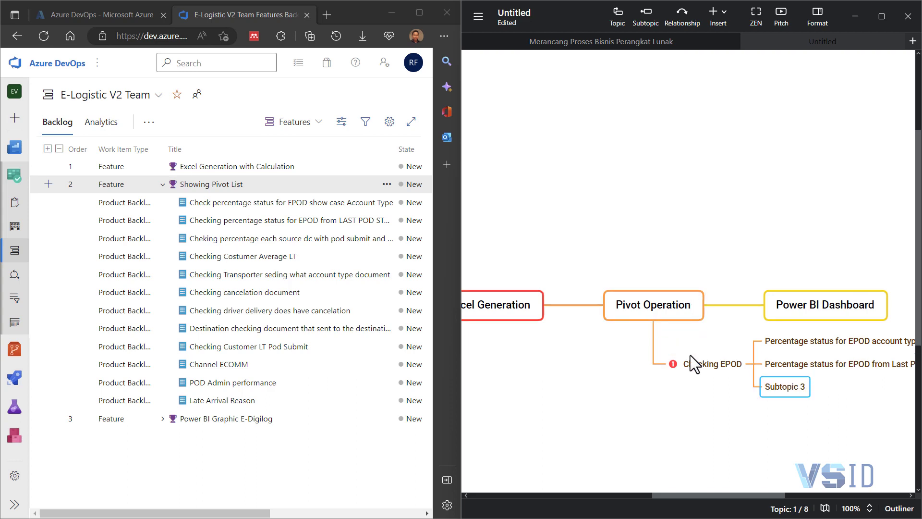
{"action": "type", "text": "Ch"}
{"action": "key", "text": "BackSpace"}
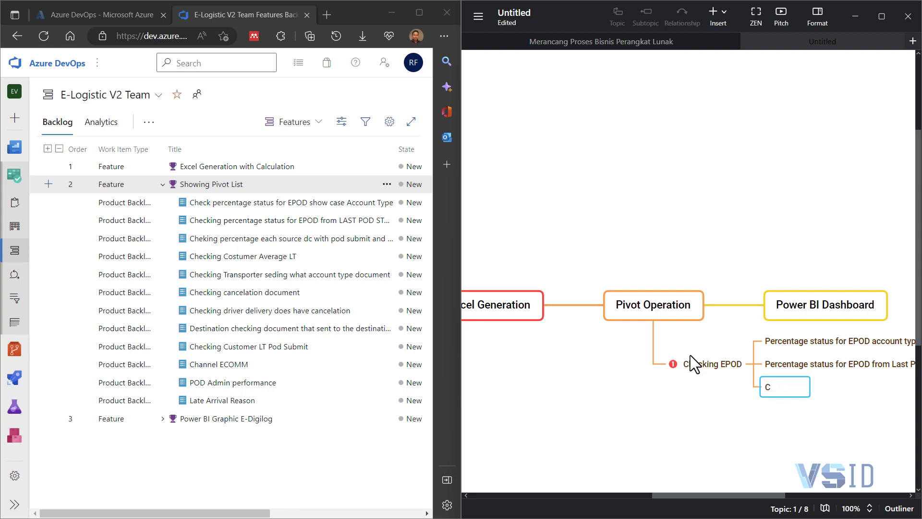
{"action": "key", "text": "BackSpace"}
{"action": "type", "text": "Percentage"}
{"action": "type", "text": " each s"}
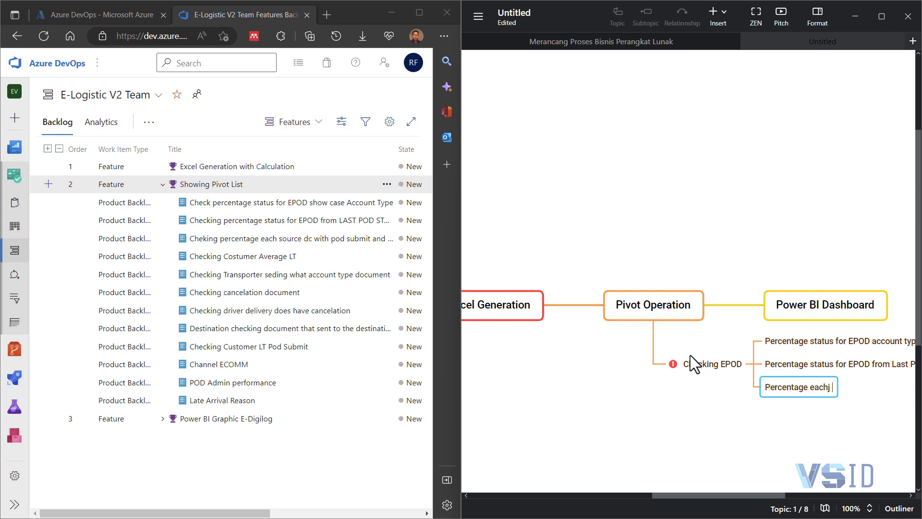
{"action": "type", "text": "ource with P"}
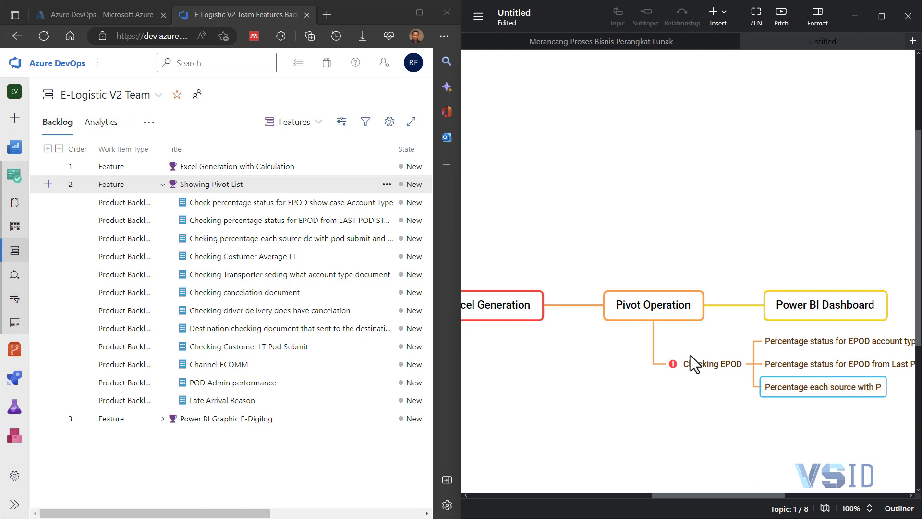
{"action": "type", "text": "OD Submit"}
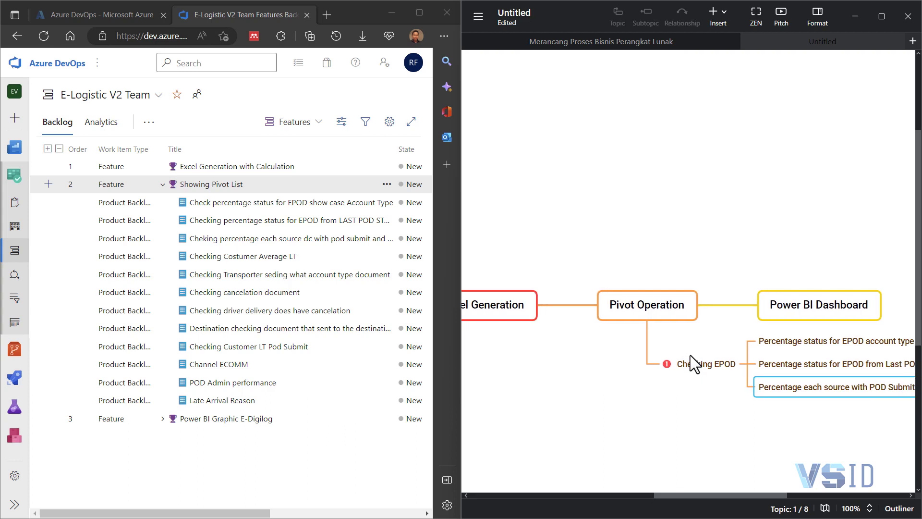
{"action": "key", "text": "Return"}
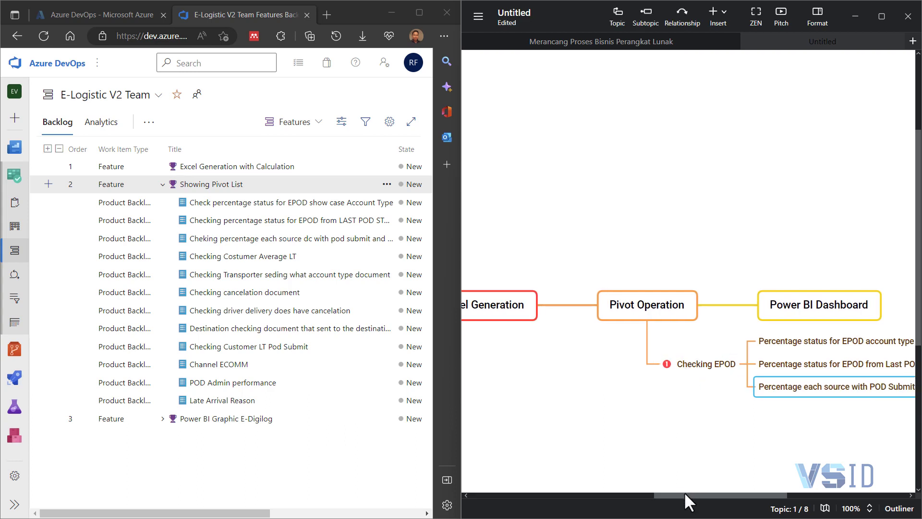
- Add a second subtopic named "Customer Average LT" under the Pivot Operation topic
{"action": "left_click_drag", "start_coordinate": [685, 495], "coordinate": [712, 494]}
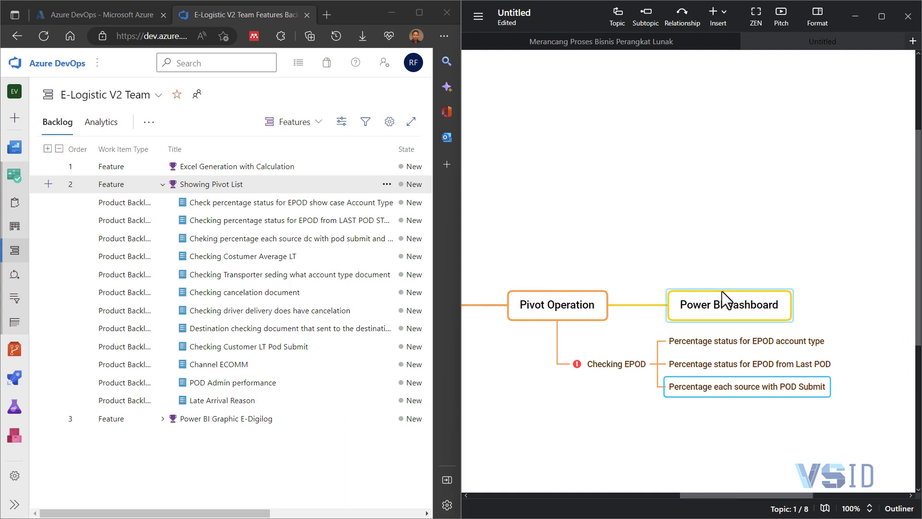
{"action": "left_click", "coordinate": [574, 317]}
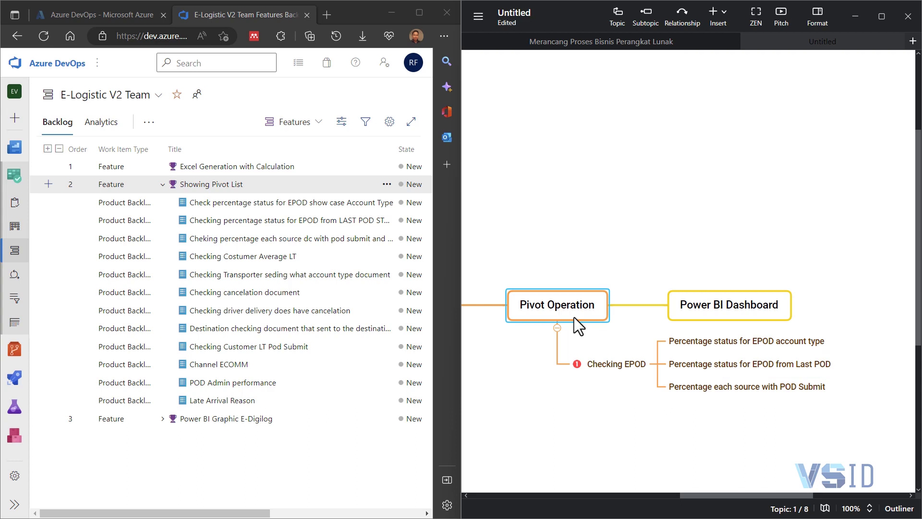
{"action": "key", "text": "Tab"}
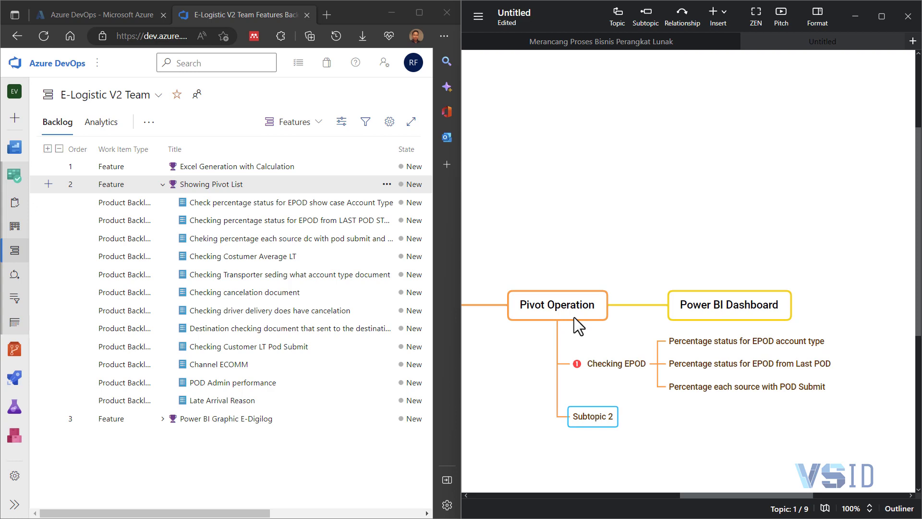
{"action": "type", "text": "Cust"}
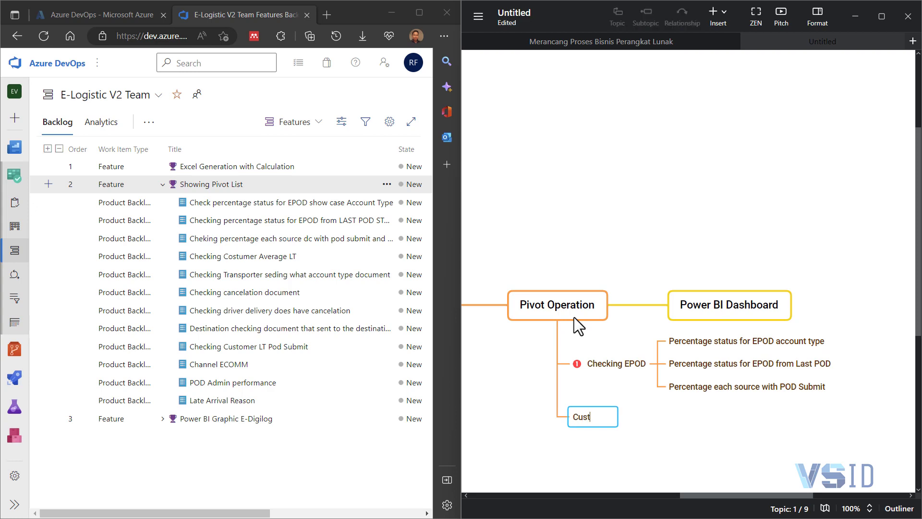
{"action": "type", "text": "omer Average LT"}
{"action": "key", "text": "Return"}
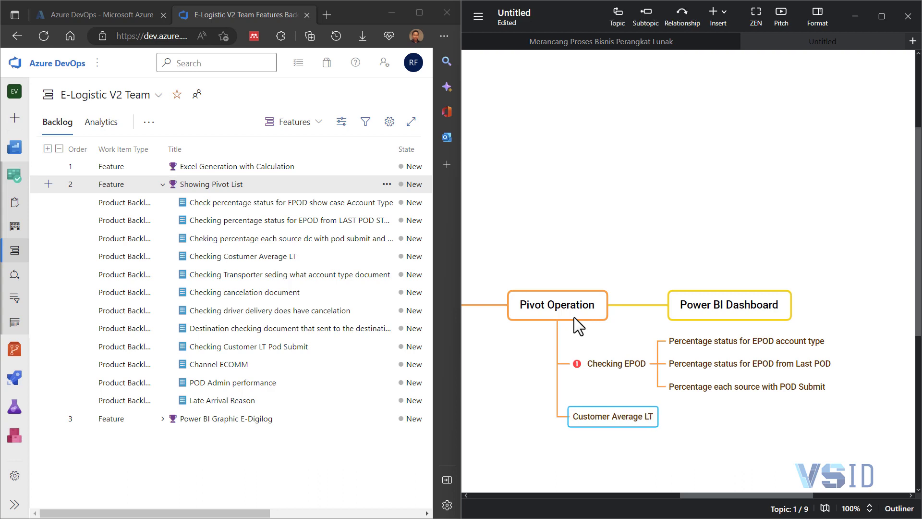
- Insert the orange priority 2 marker on the Customer Average LT topic and close the marker palette
{"action": "left_click", "coordinate": [723, 19]}
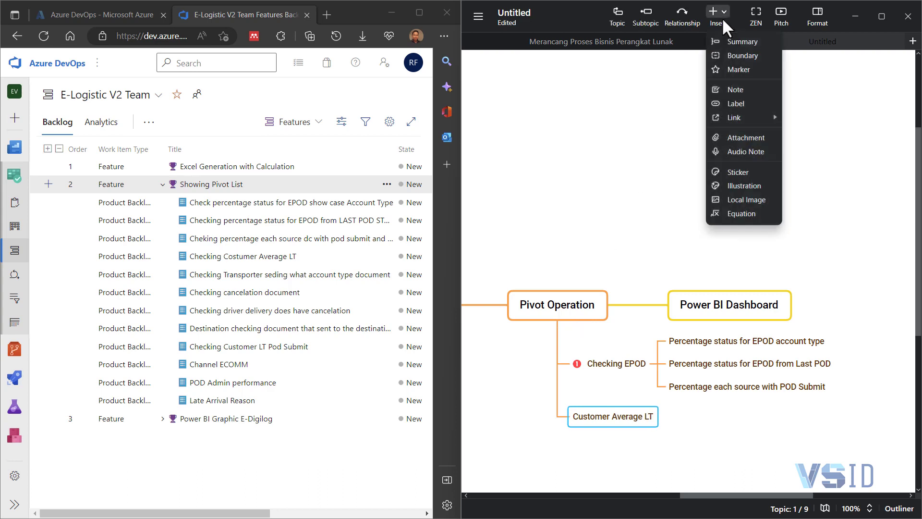
{"action": "left_click", "coordinate": [731, 67]}
{"action": "left_click", "coordinate": [785, 172]}
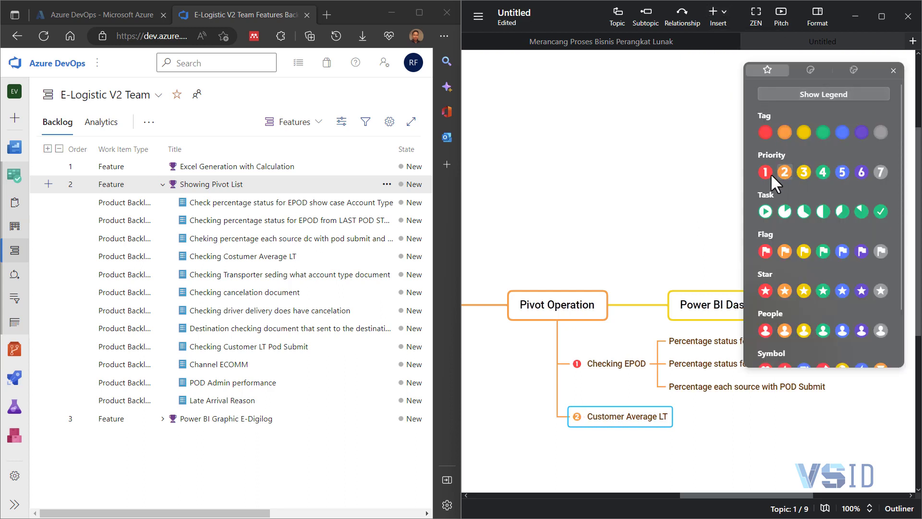
{"action": "left_click", "coordinate": [668, 190]}
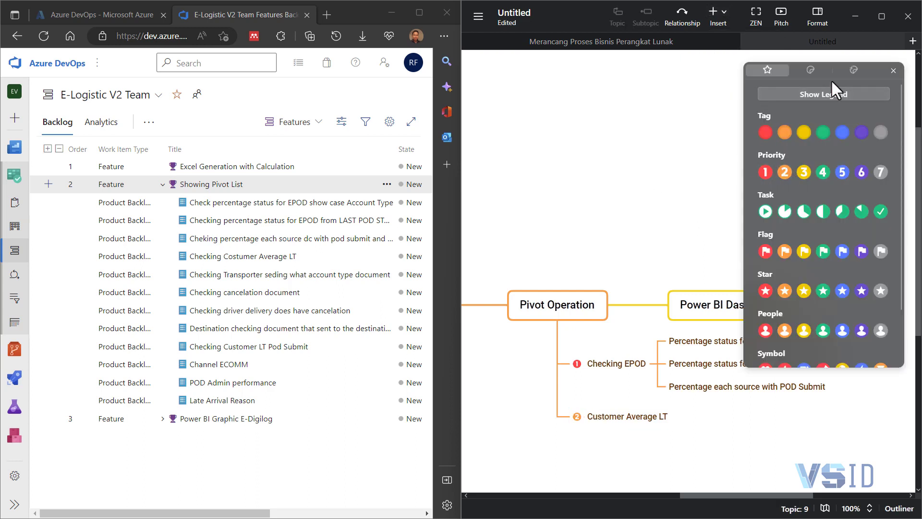
{"action": "left_click", "coordinate": [893, 70]}
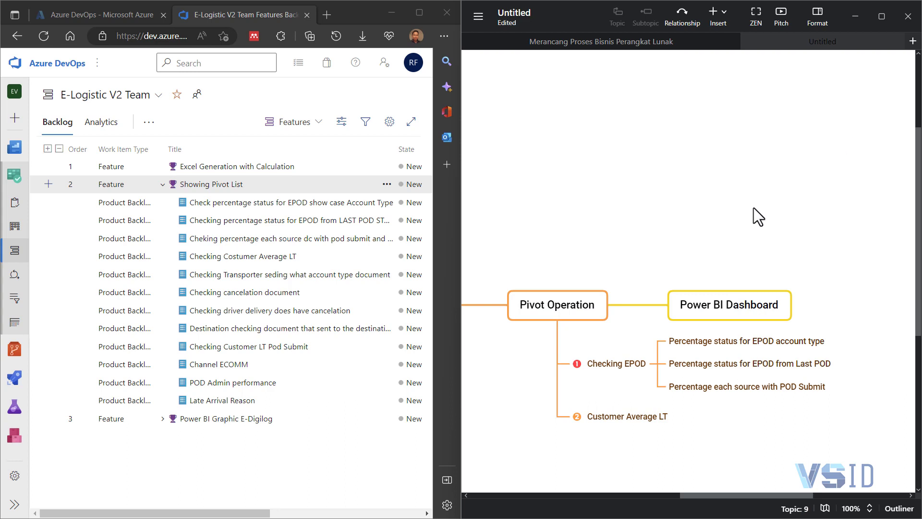